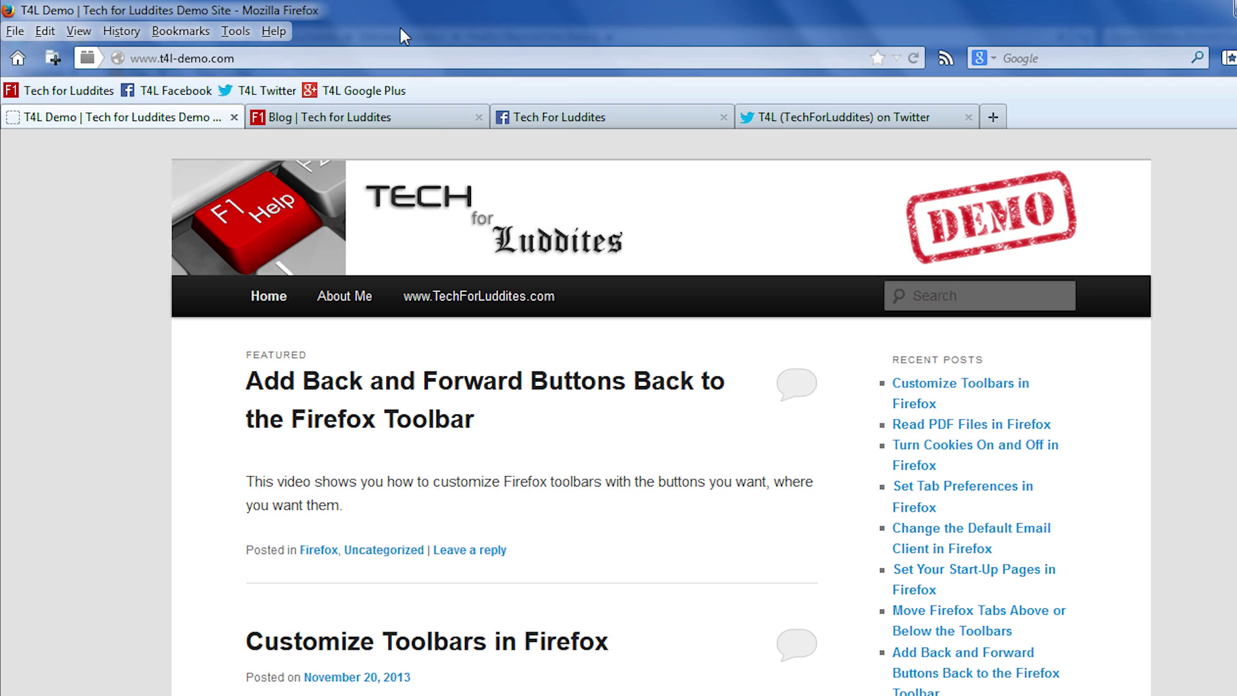
Open the Customize Toolbar window from the menu bar's context menu.
right_click(400, 28)
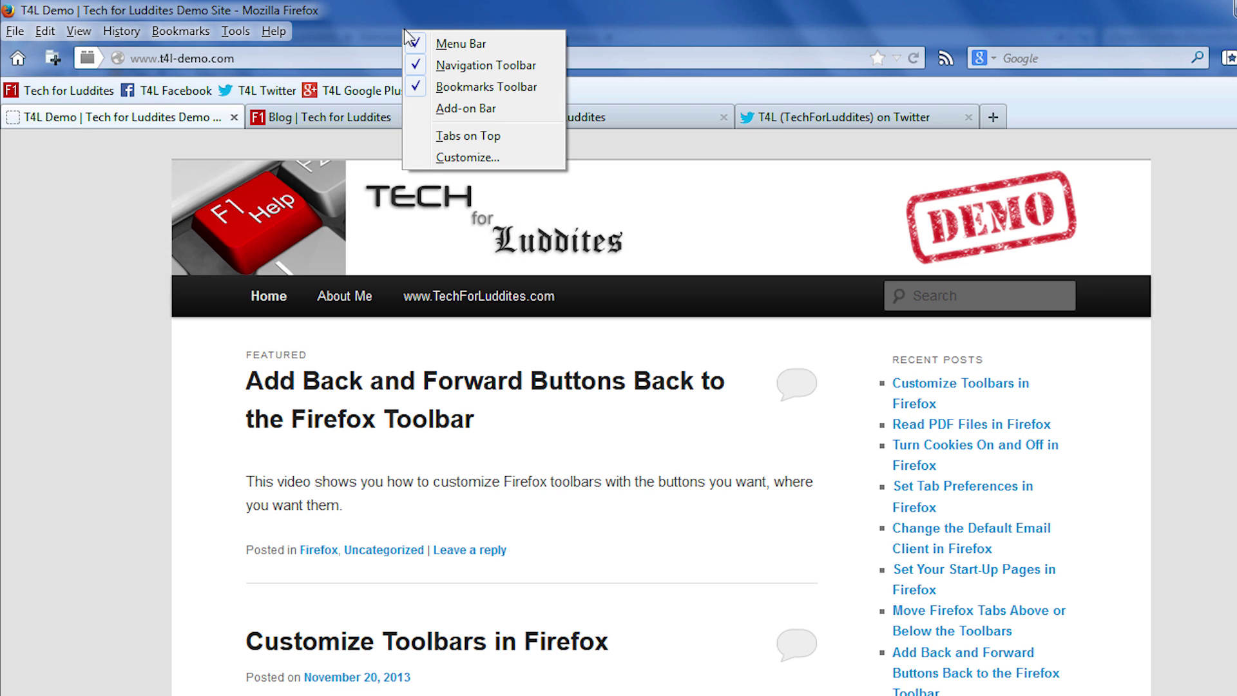
click(524, 161)
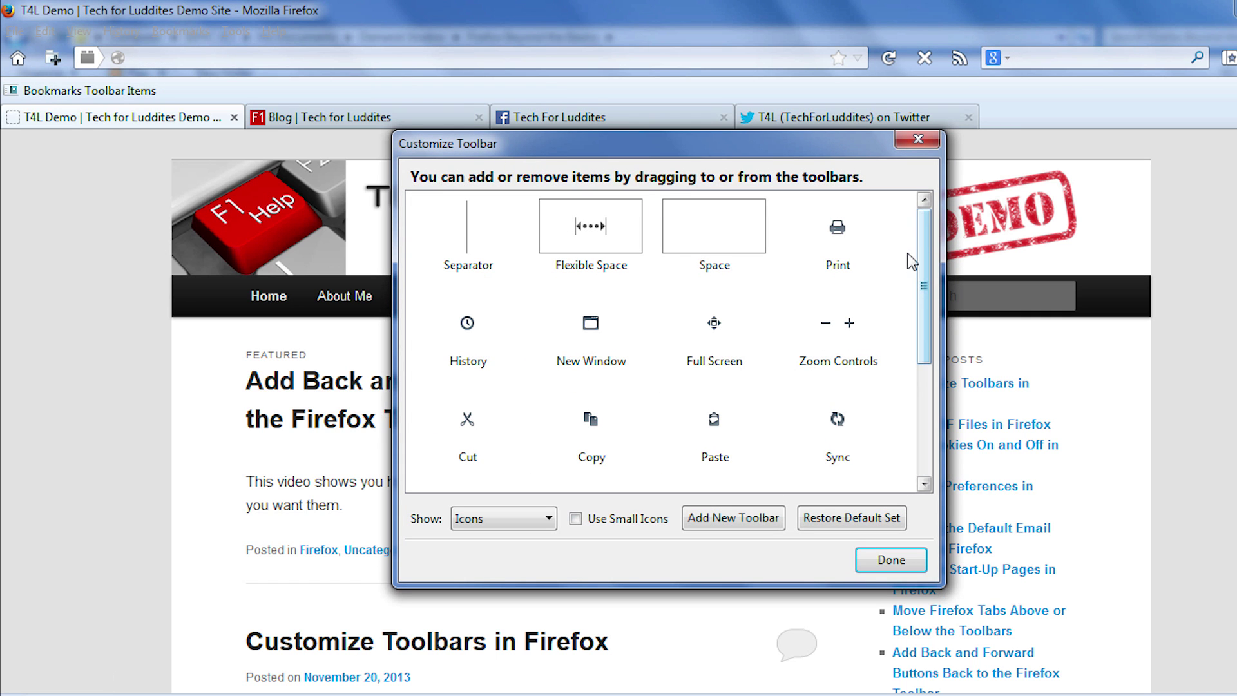
Drag the Back/Forward item from the palette to the far left of the navigation toolbar.
drag(921, 261, 925, 478)
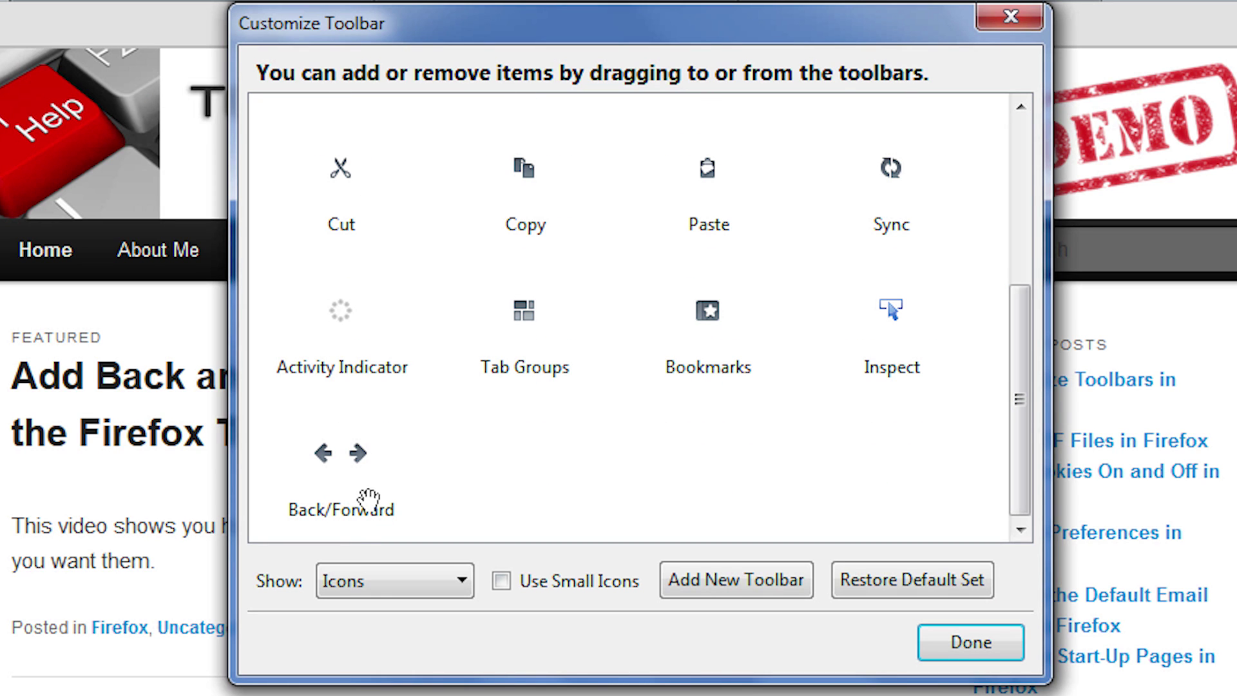
mouse_move(370, 502)
mouse_down()
mouse_move(87, 107)
mouse_move(12, 62)
mouse_up()
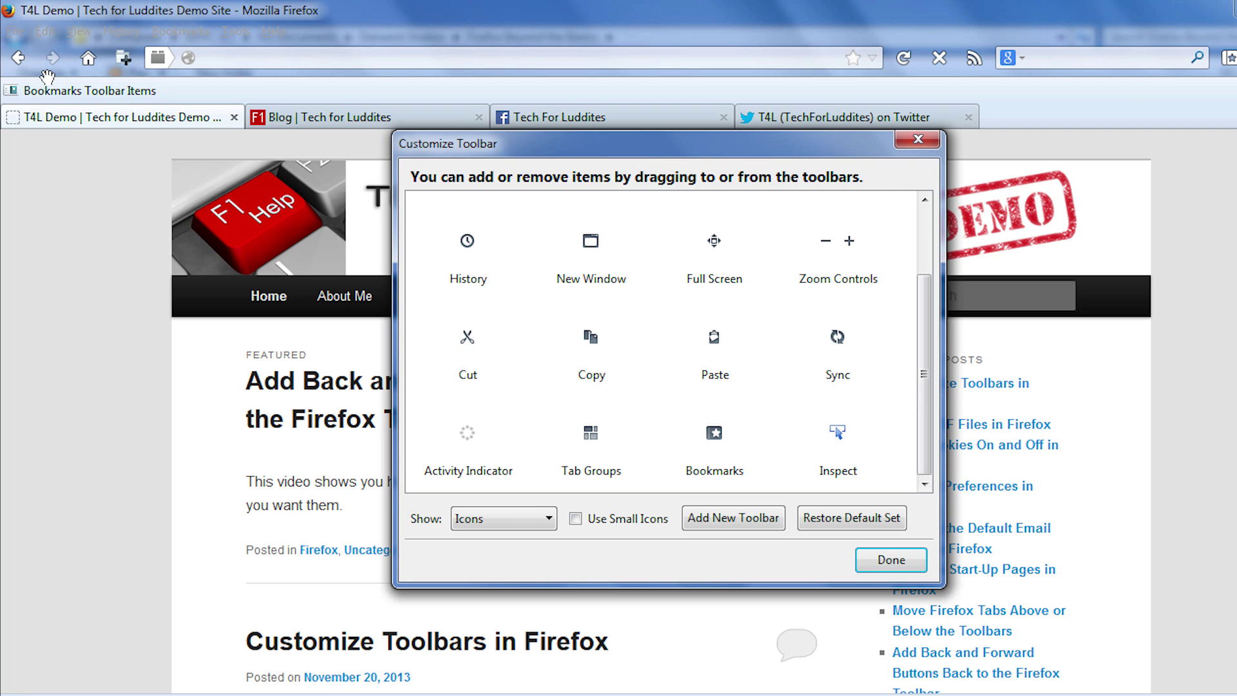
Drag the RSS subscribe feed button off the navigation toolbar into the palette.
drag(47, 76, 919, 69)
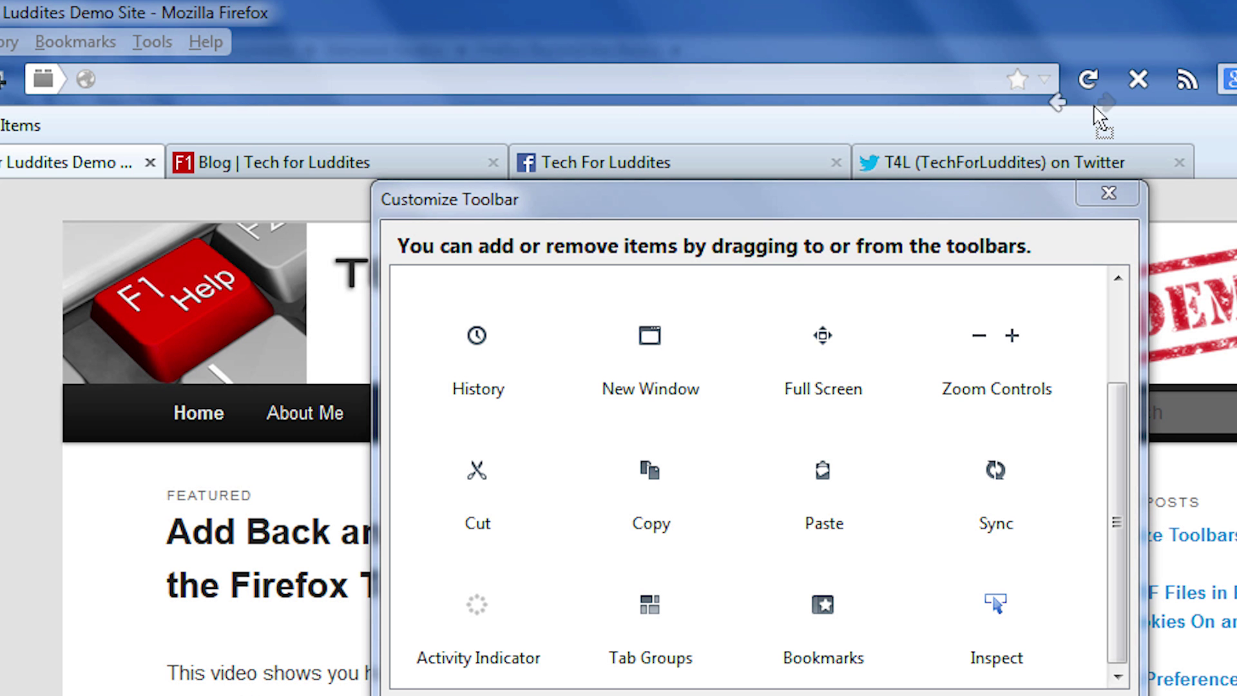
drag(1111, 95, 1111, 97)
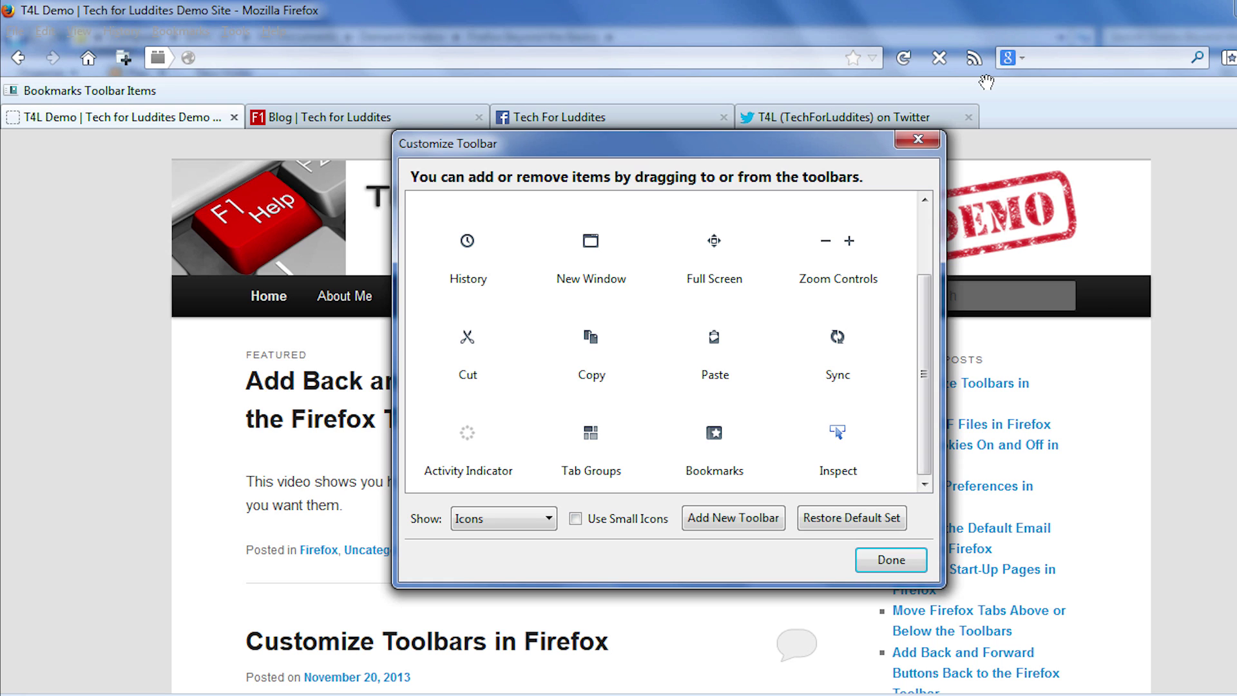
drag(974, 58, 530, 380)
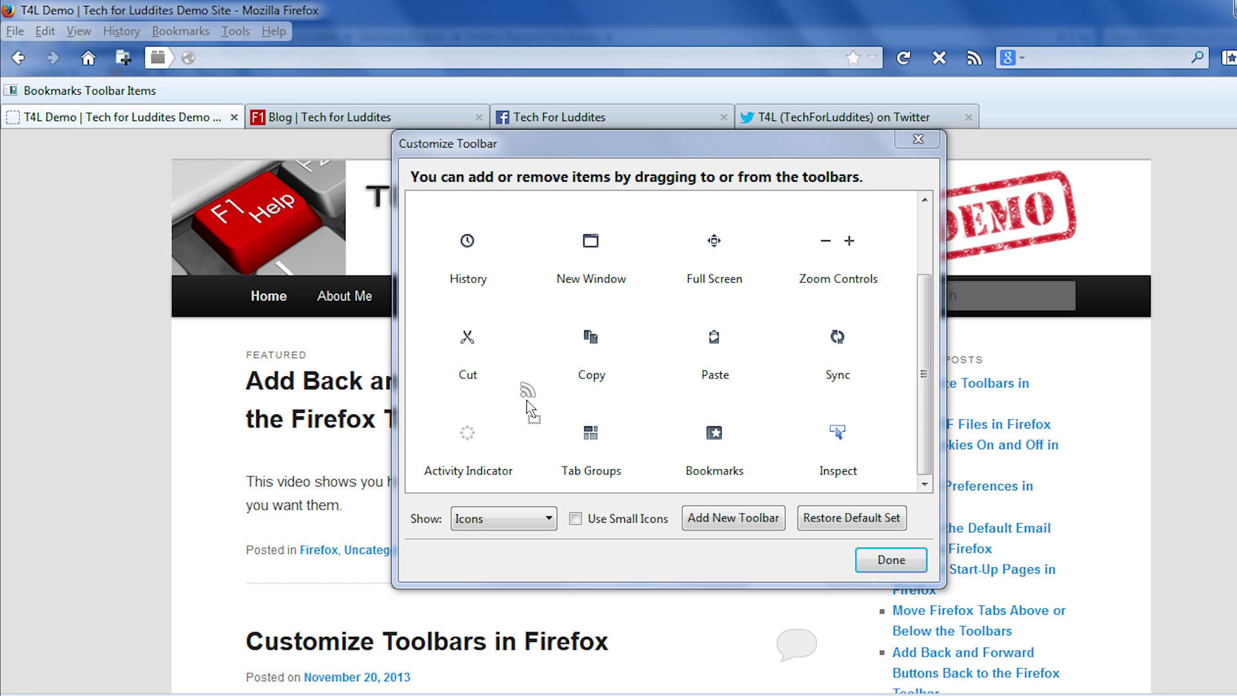
drag(526, 400, 522, 409)
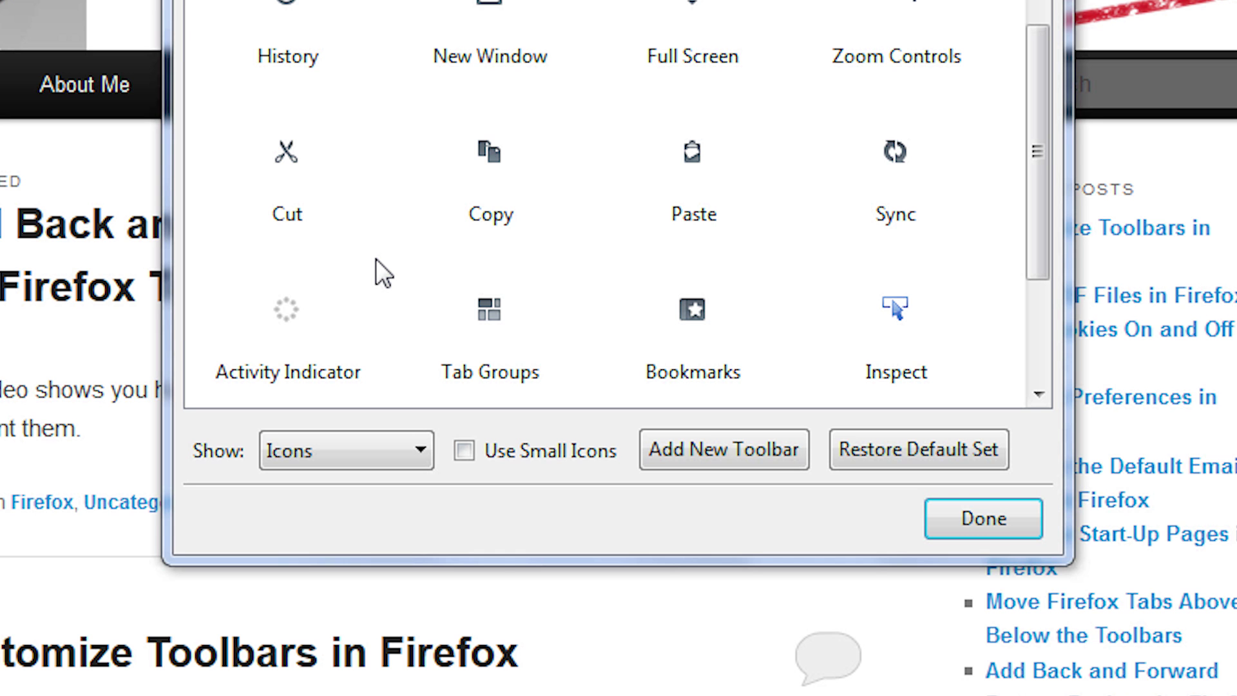
click(416, 447)
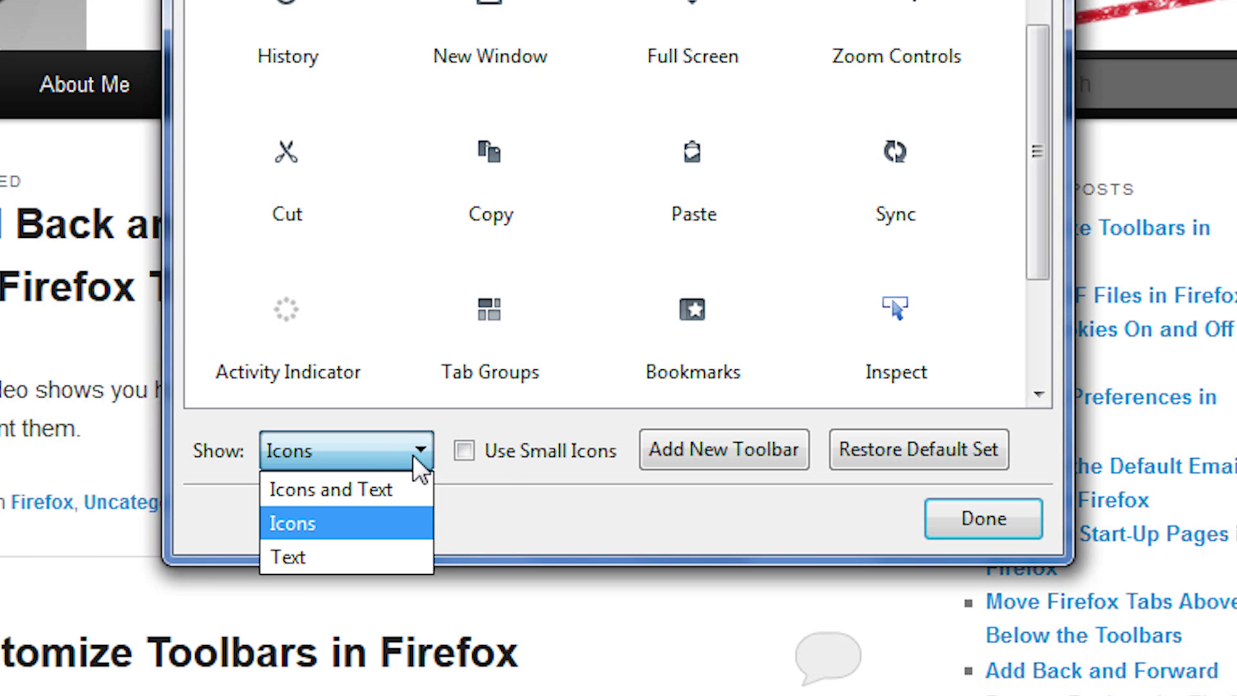
click(398, 487)
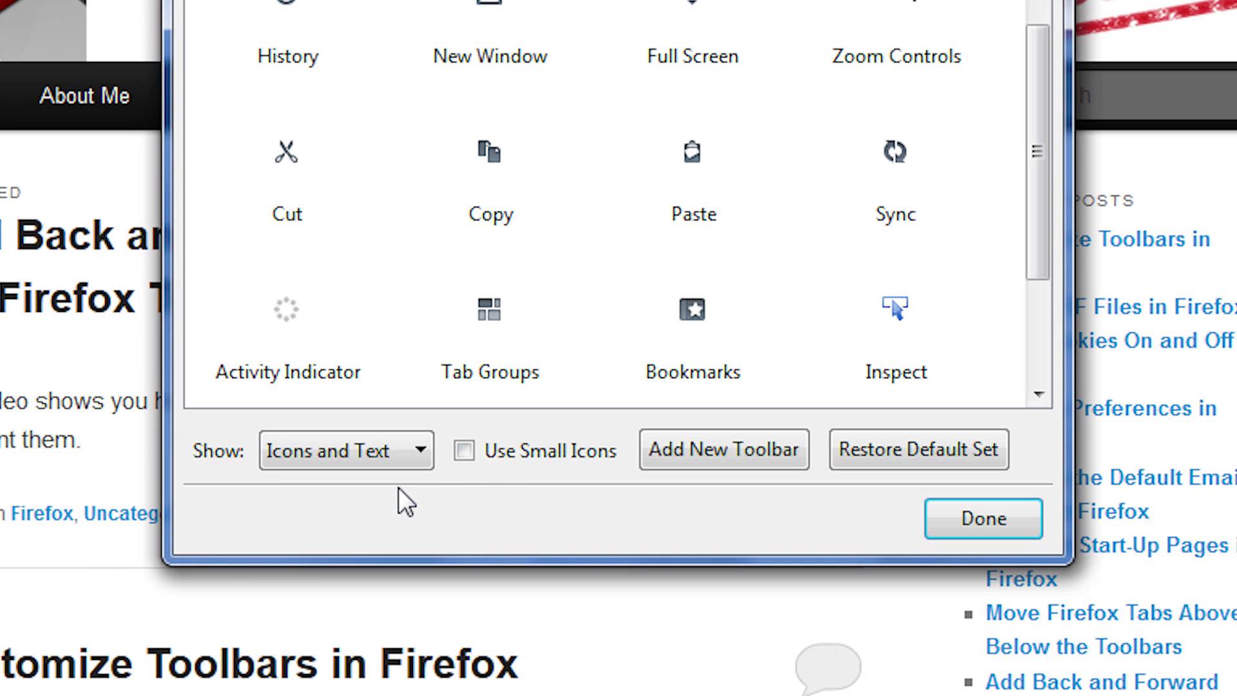
click(424, 451)
click(365, 559)
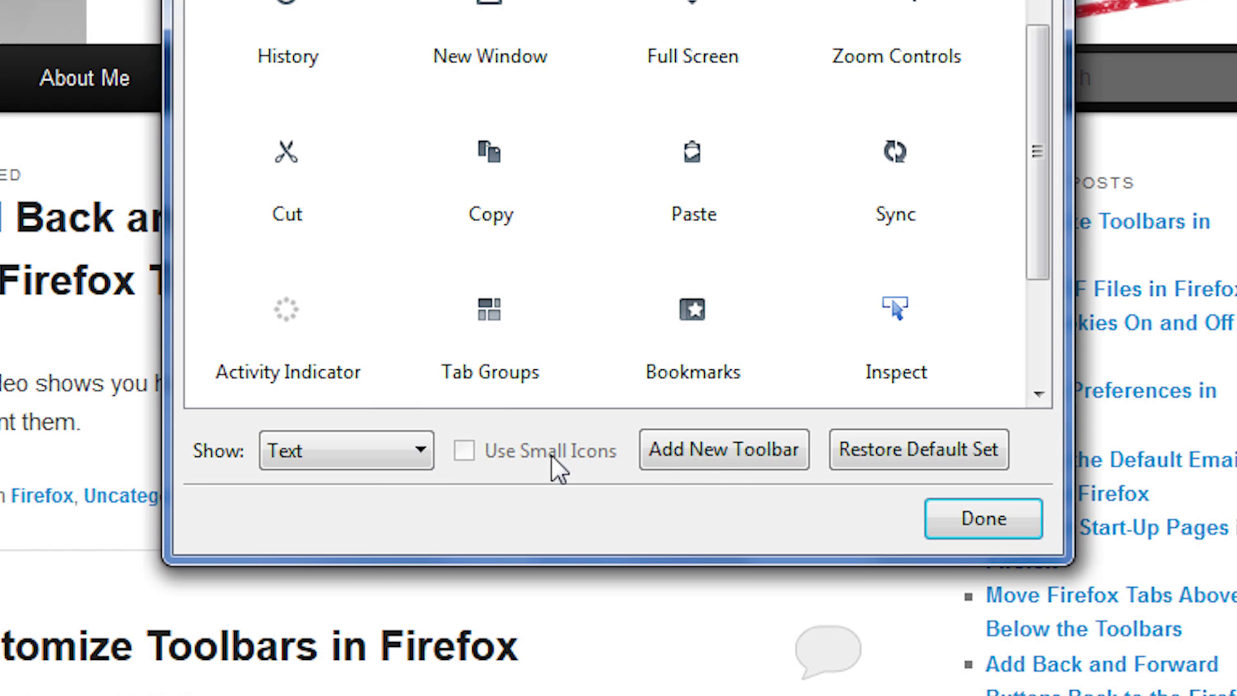
click(422, 449)
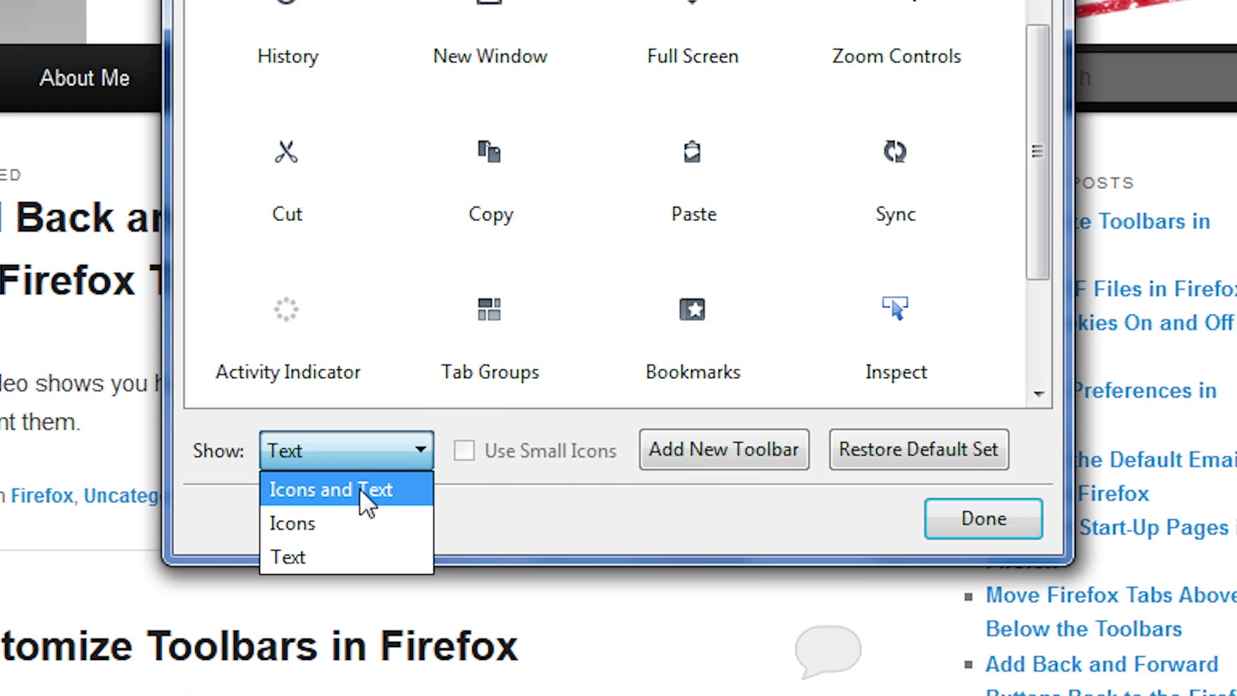
click(360, 519)
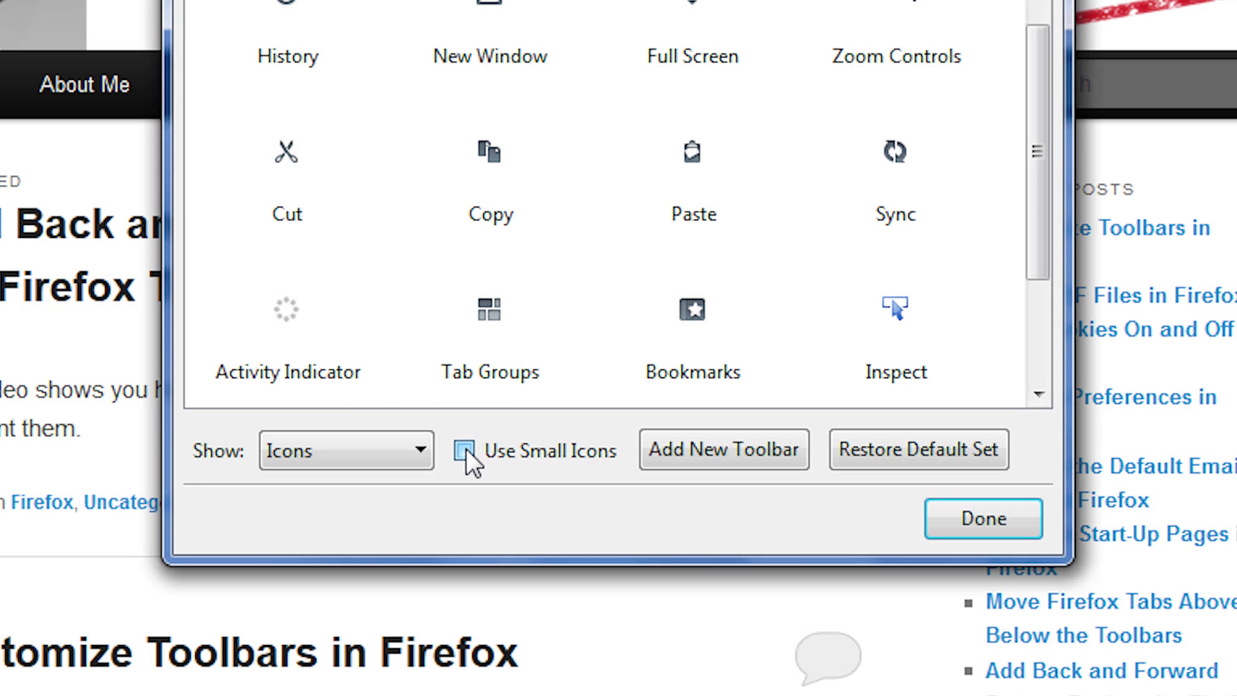
click(466, 450)
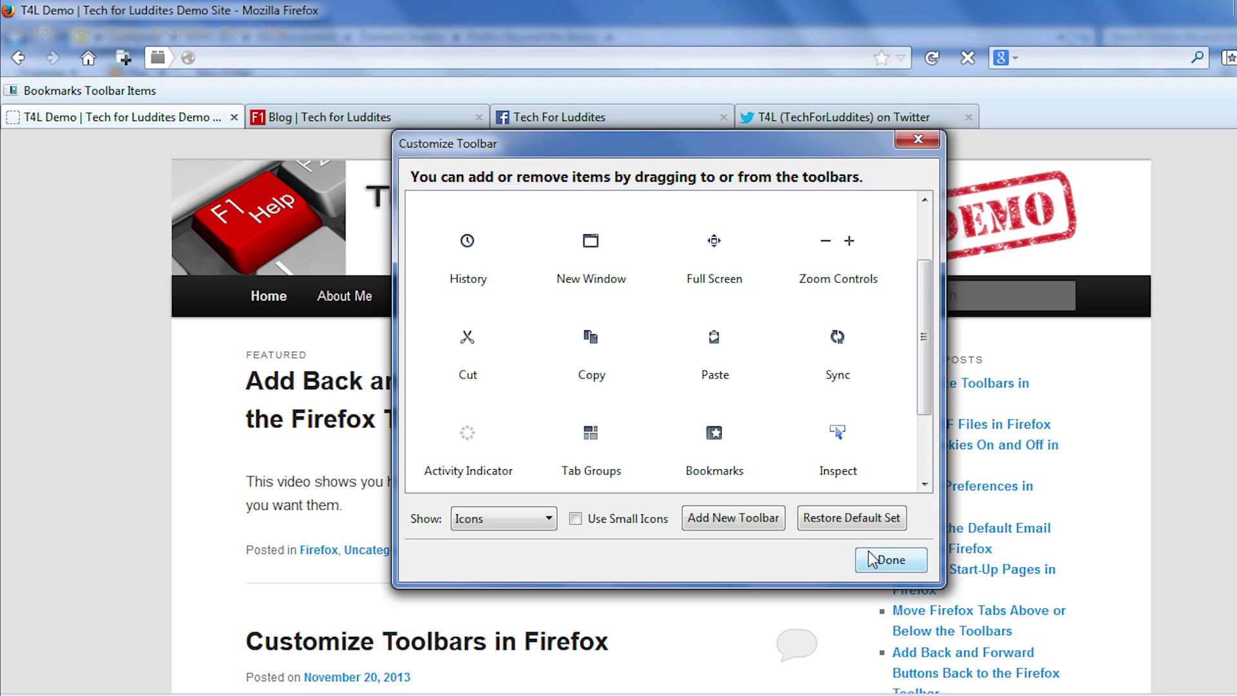
Close the Customize Toolbar window with Done.
click(879, 555)
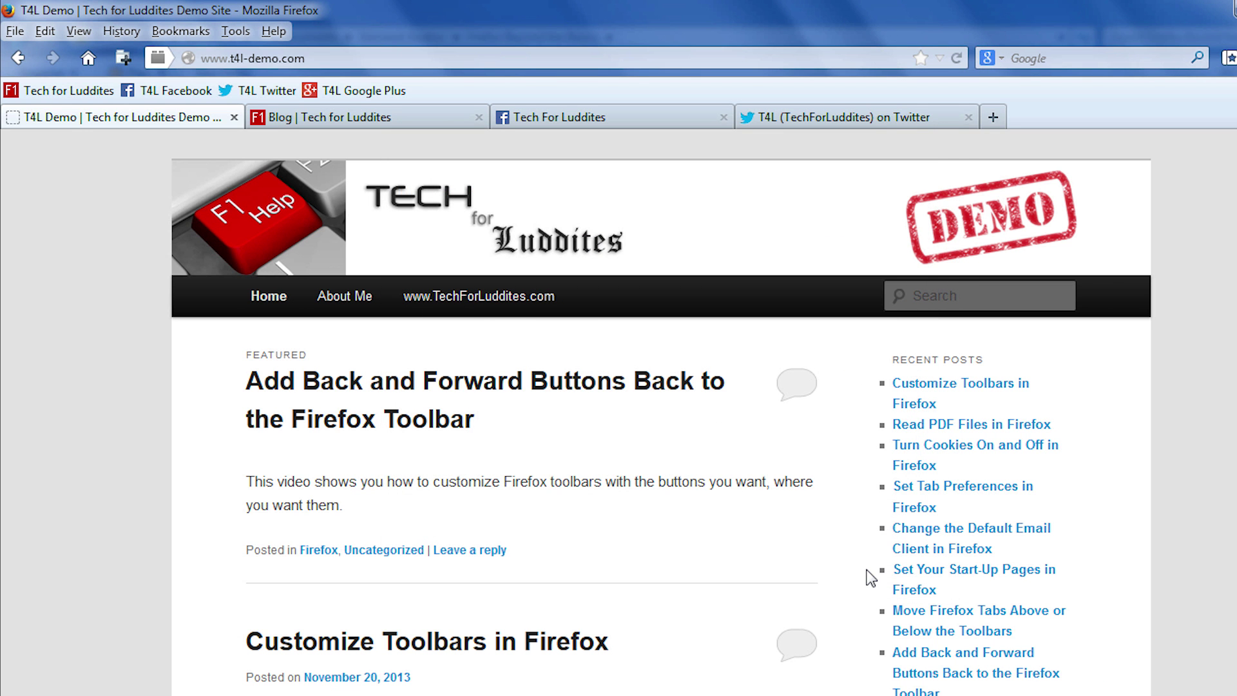